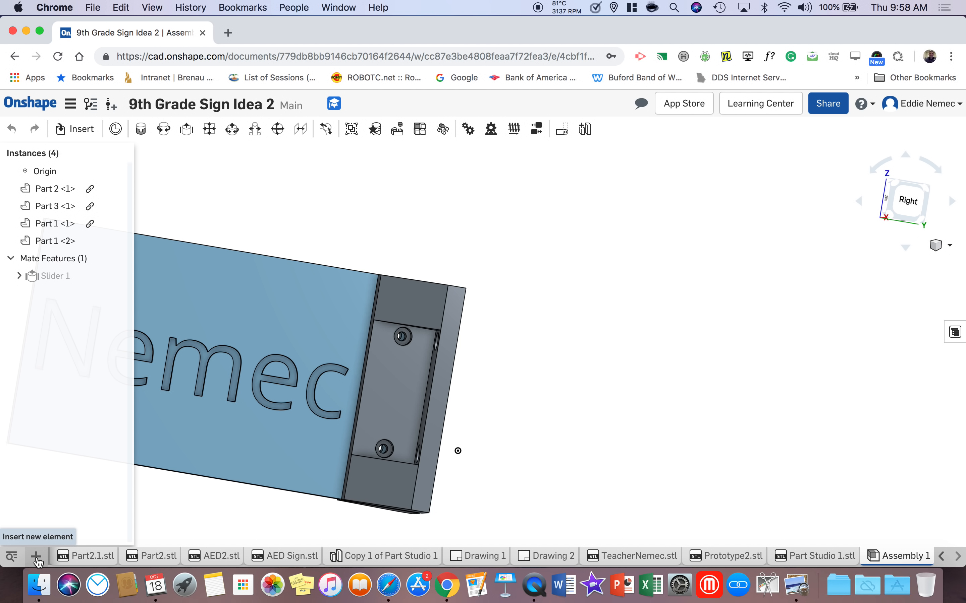
# - Create a new Part Studio in the document and hide its Front and Right planes
pyautogui.click(36, 556)
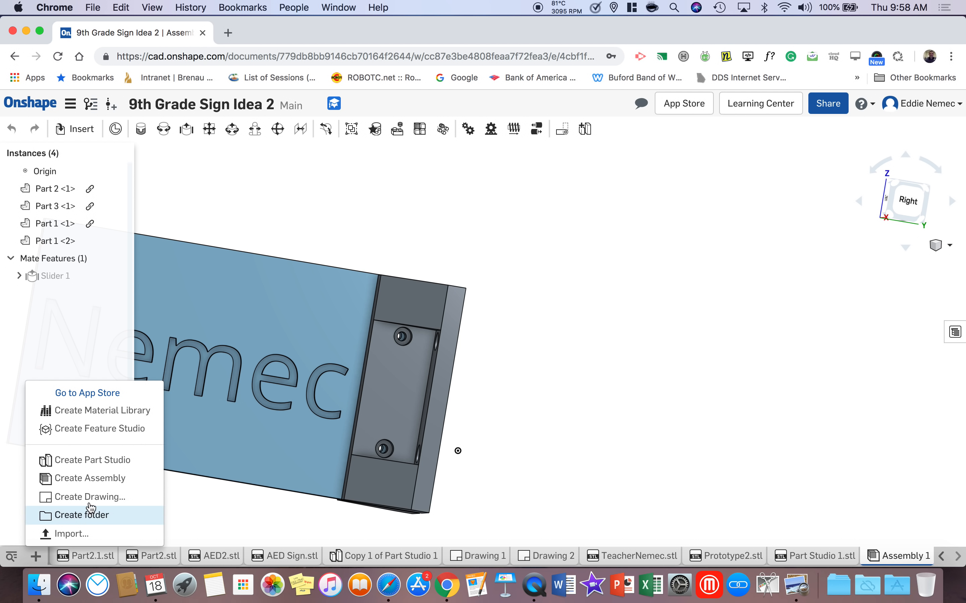
pyautogui.click(98, 461)
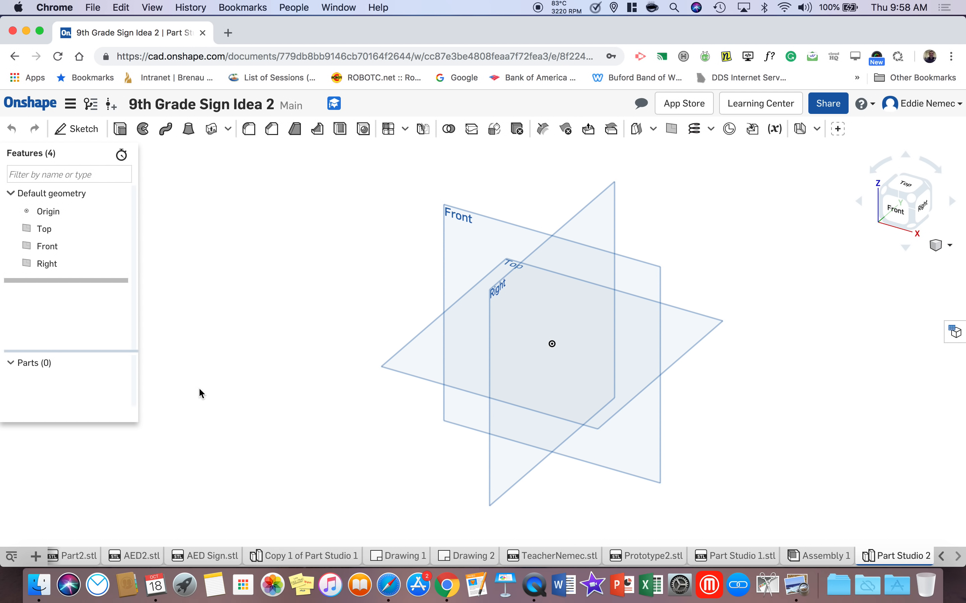
pyautogui.click(125, 246)
pyautogui.click(124, 263)
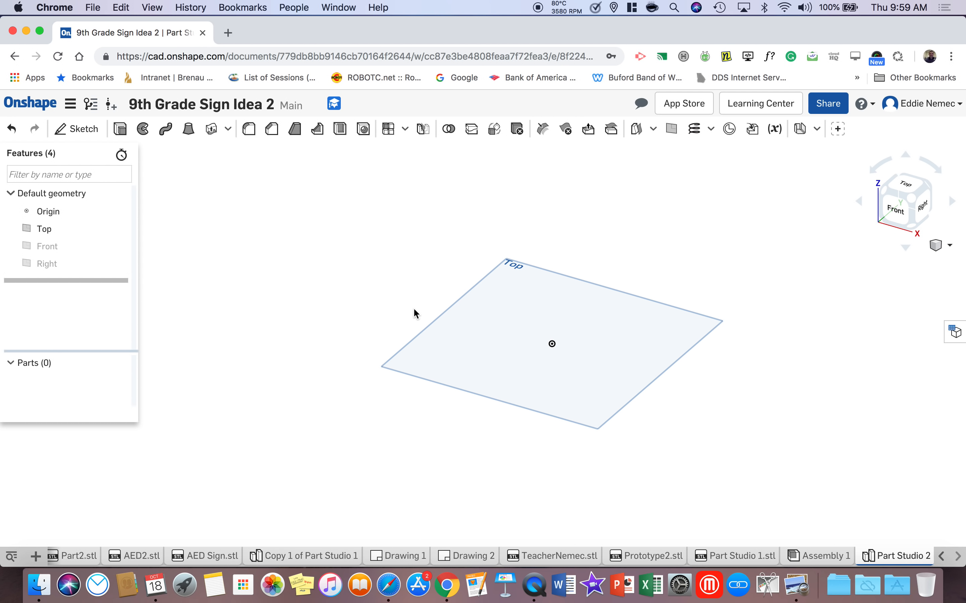
# - Start a new sketch on the Top plane, viewed straight from the top
pyautogui.click(907, 188)
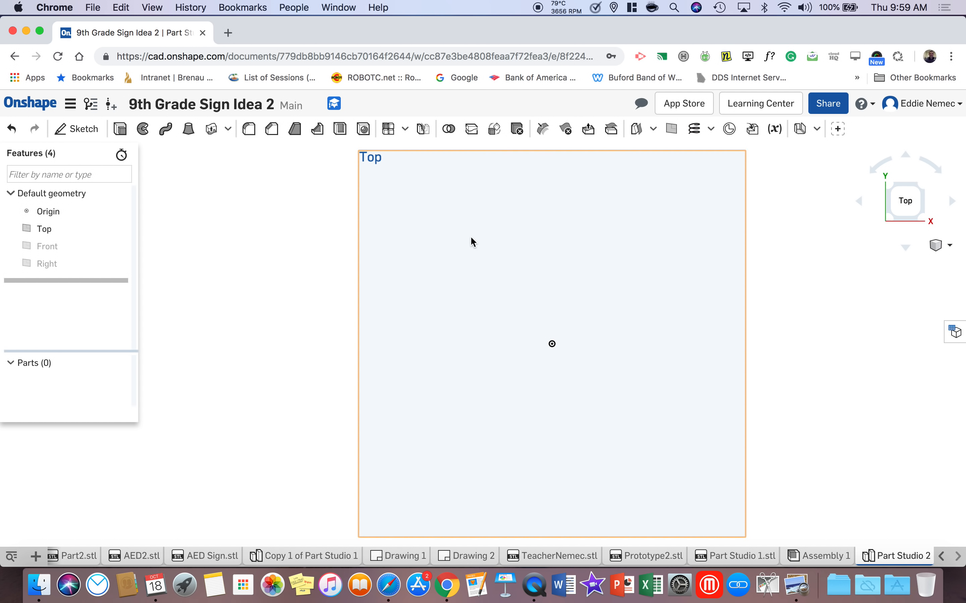
pyautogui.click(83, 131)
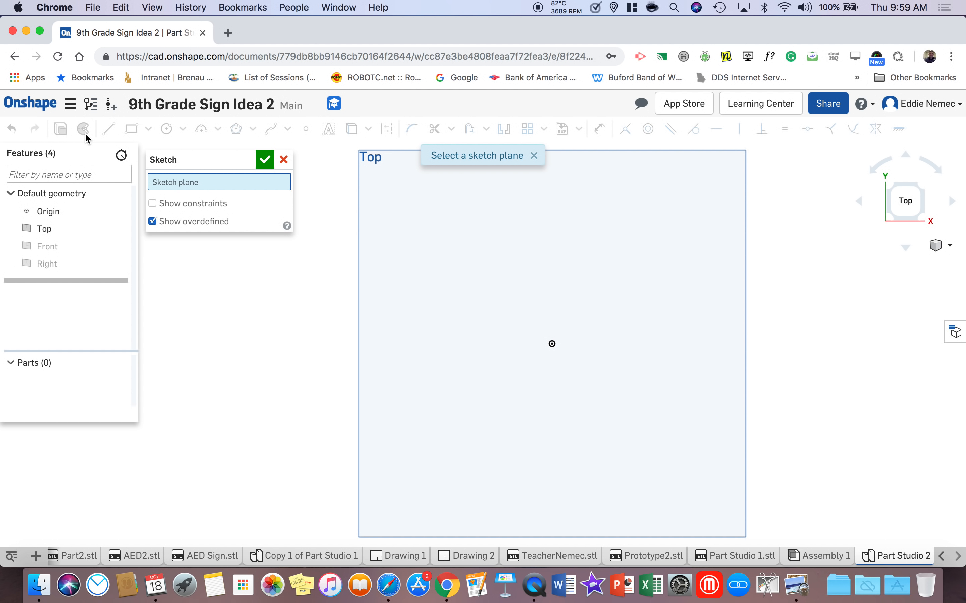
pyautogui.click(451, 265)
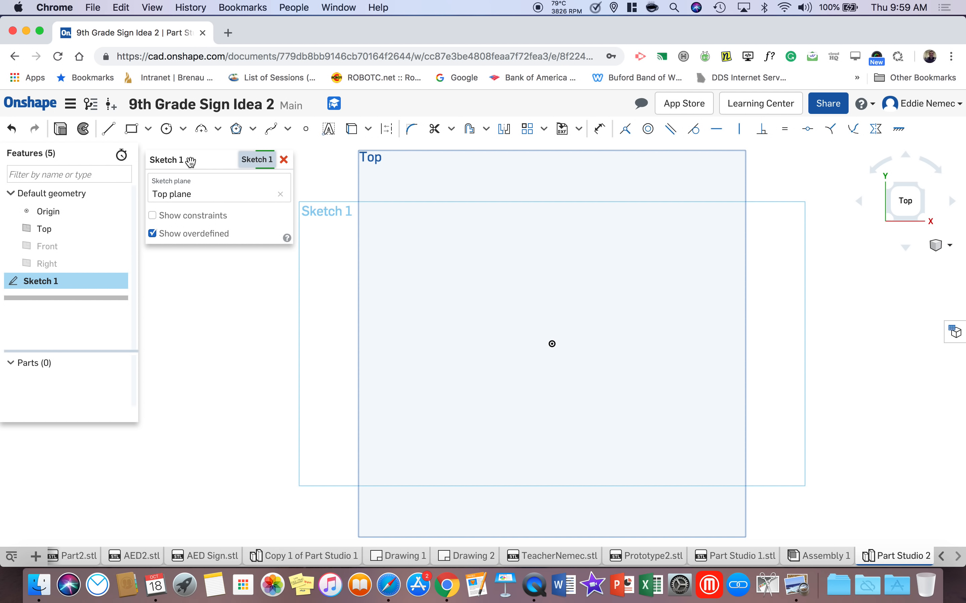
pyautogui.moveTo(191, 161)
pyautogui.mouseDown()
pyautogui.moveTo(542, 365)
pyautogui.moveTo(243, 394)
pyautogui.moveTo(108, 377)
pyautogui.moveTo(43, 436)
pyautogui.moveTo(45, 447)
pyautogui.moveTo(189, 158)
pyautogui.mouseUp()
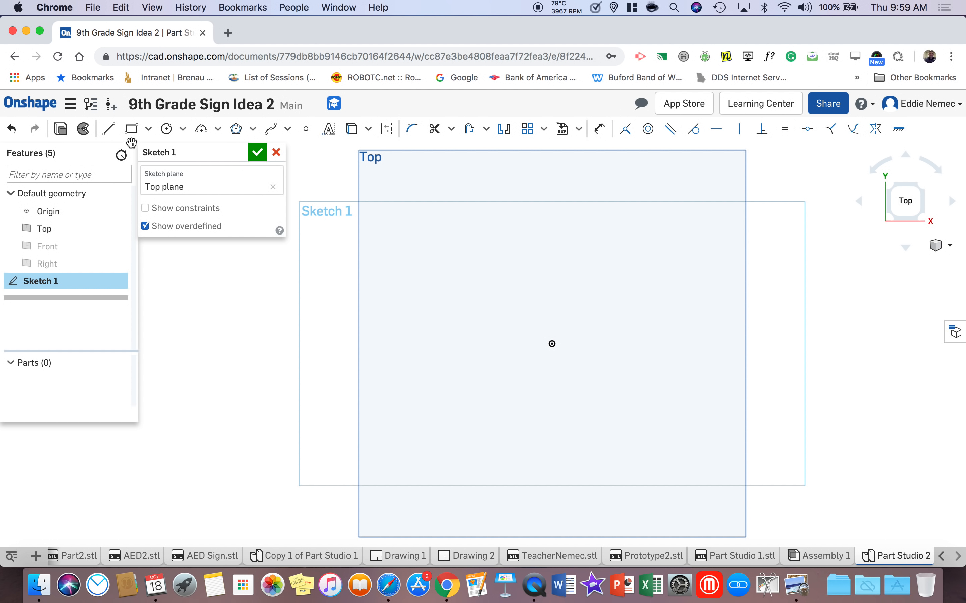
# - Draw a horizontal line 32.5 long from the origin in the positive X direction
pyautogui.click(109, 129)
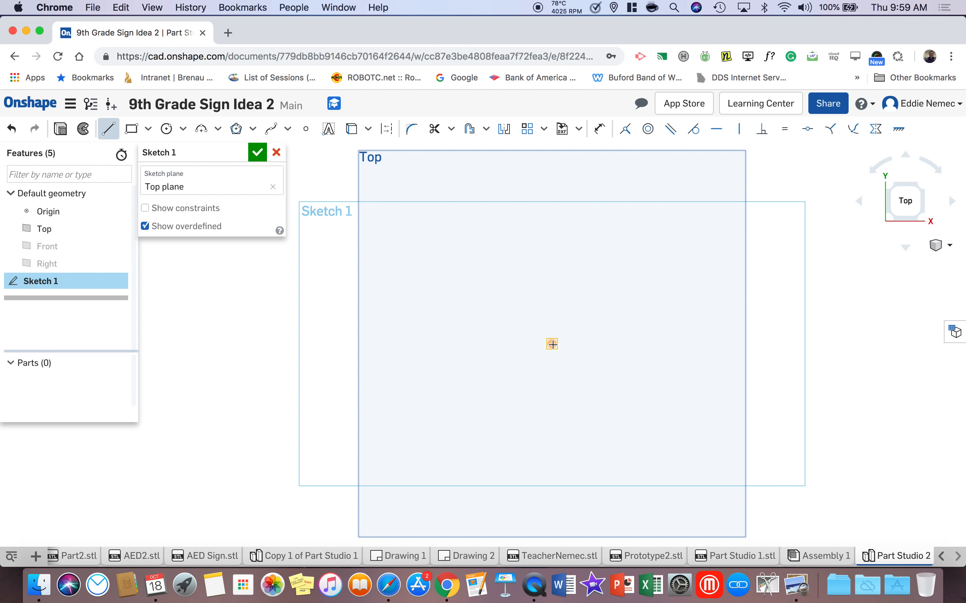
pyautogui.click(552, 344)
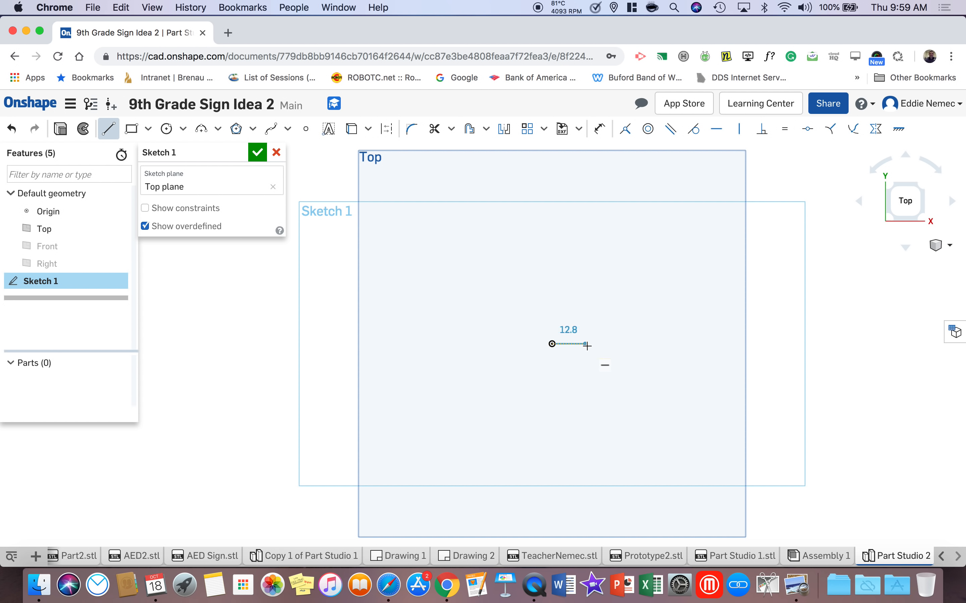
pyautogui.click(621, 345)
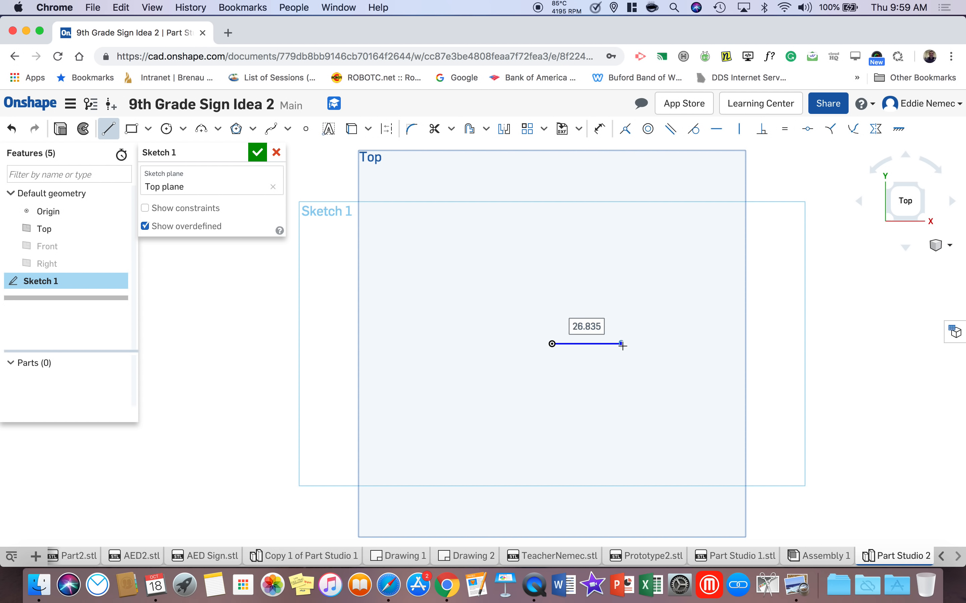
pyautogui.write('32.')
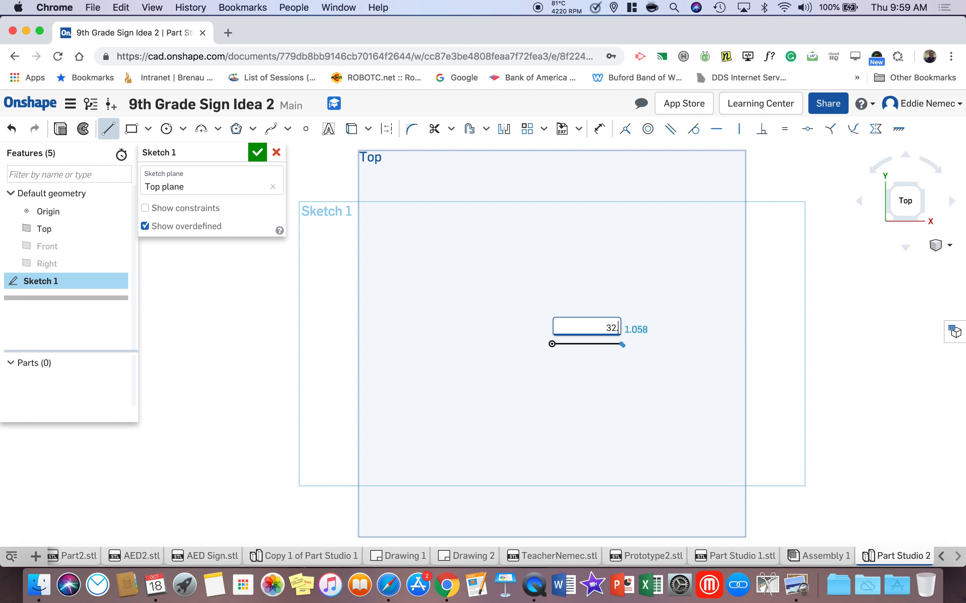
pyautogui.write('5')
pyautogui.press('Return')
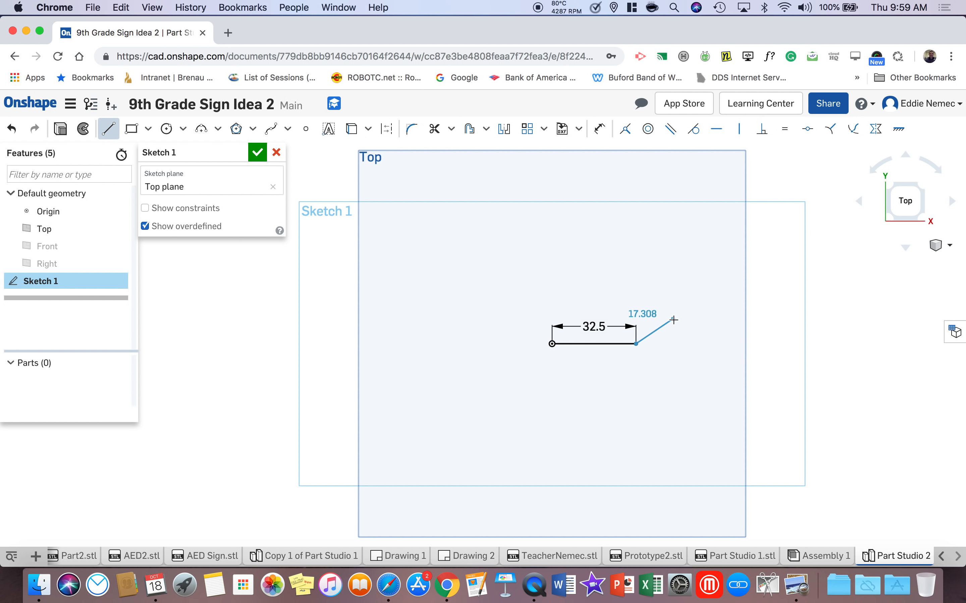
pyautogui.rightClick(652, 291)
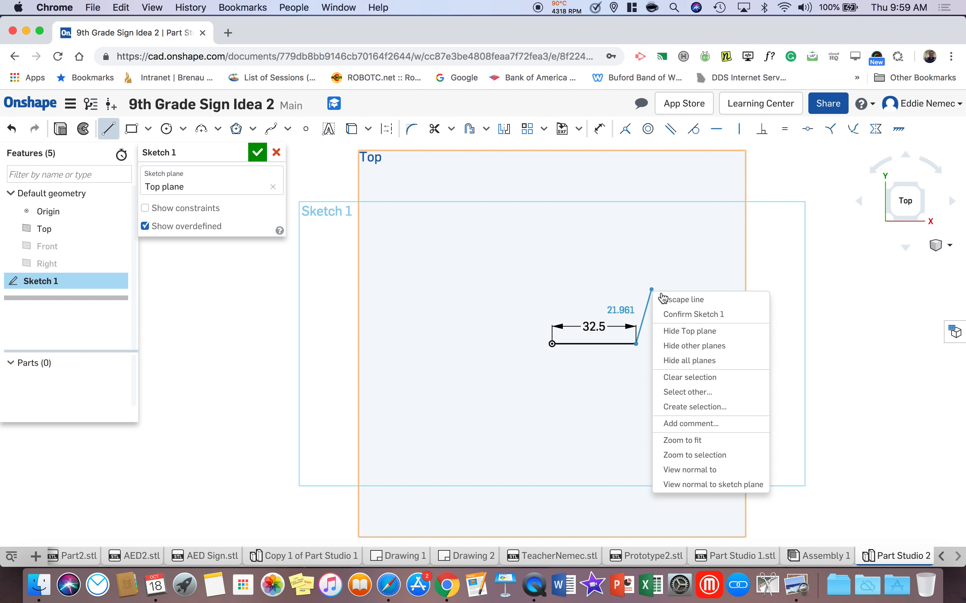
pyautogui.click(663, 299)
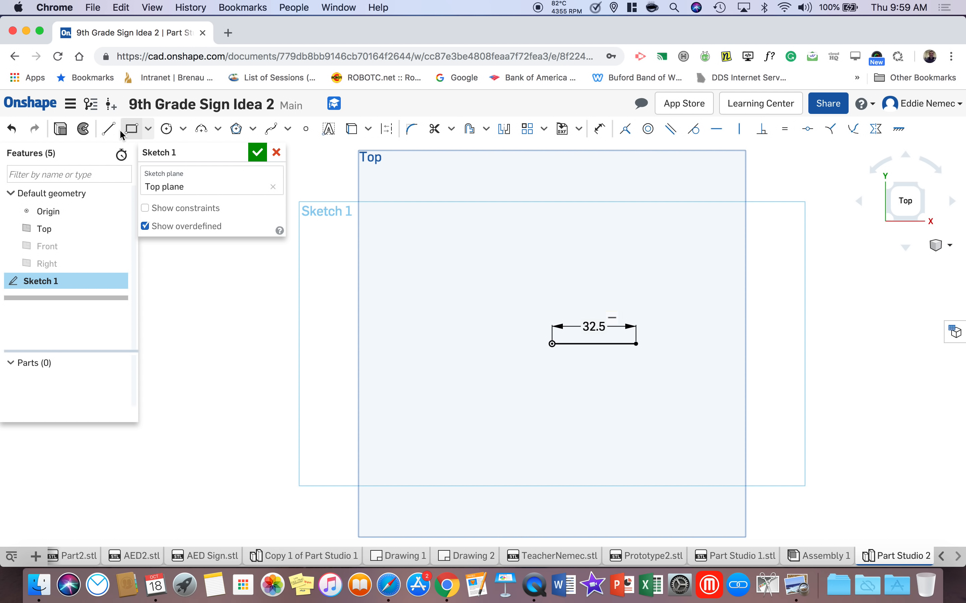
# - Draw a vertical line about 9.6 long straight down from the origin
pyautogui.click(108, 129)
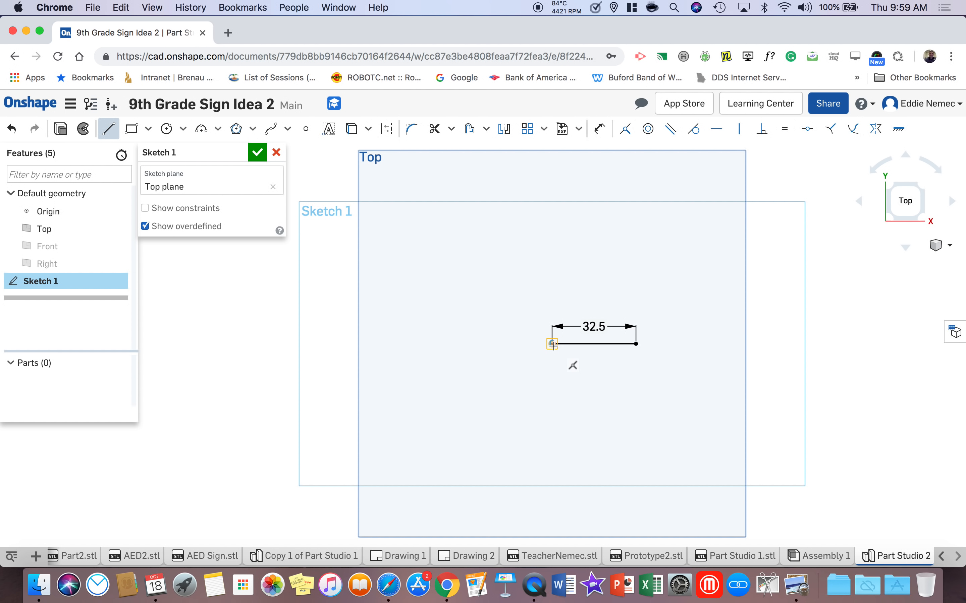
pyautogui.click(552, 344)
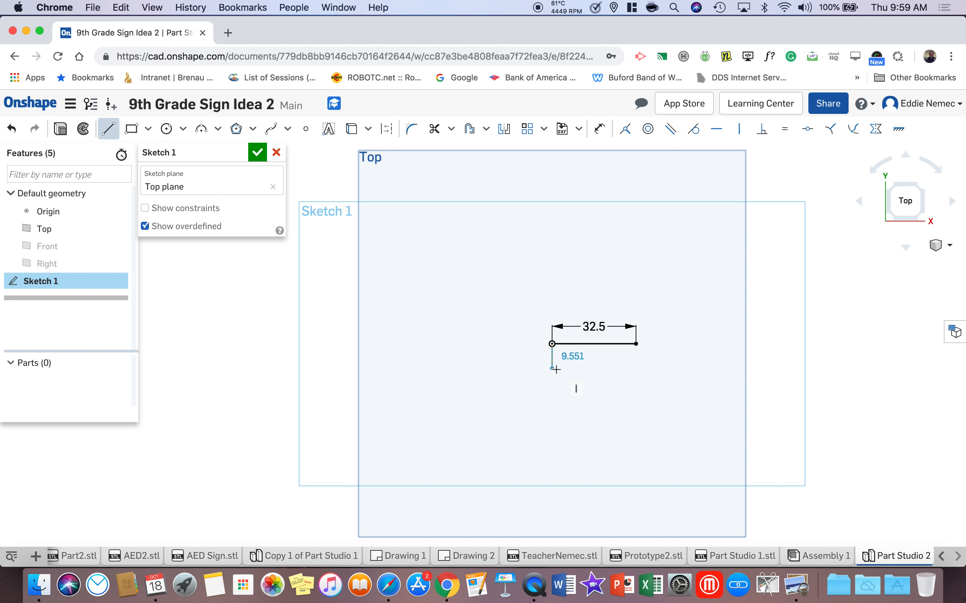
pyautogui.click(554, 369)
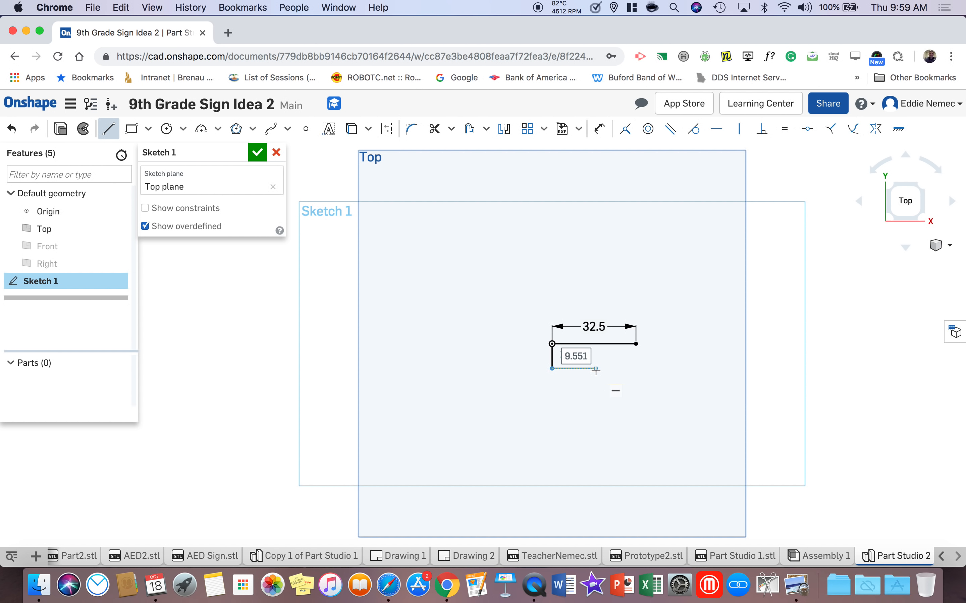
pyautogui.rightClick(599, 372)
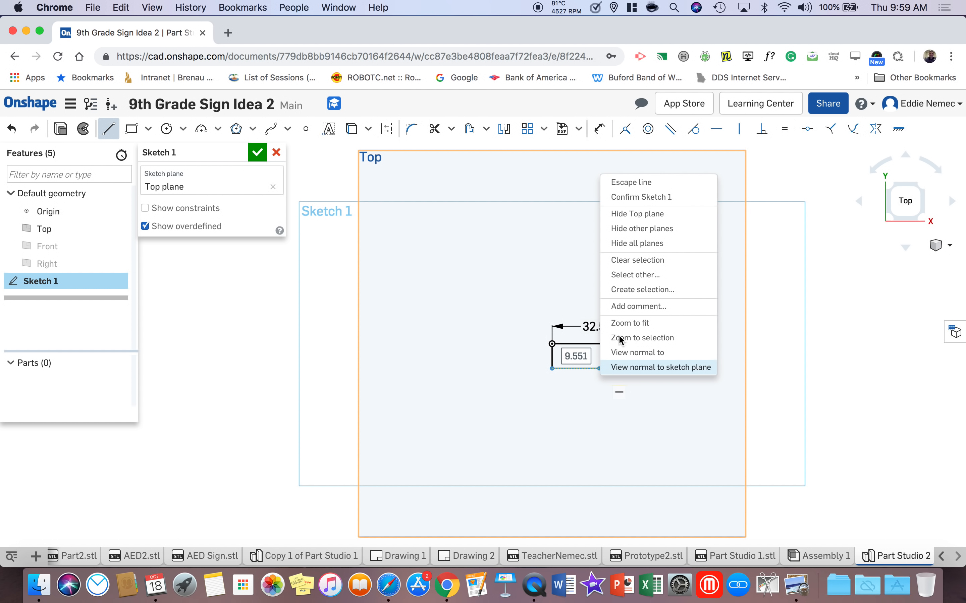
pyautogui.click(644, 187)
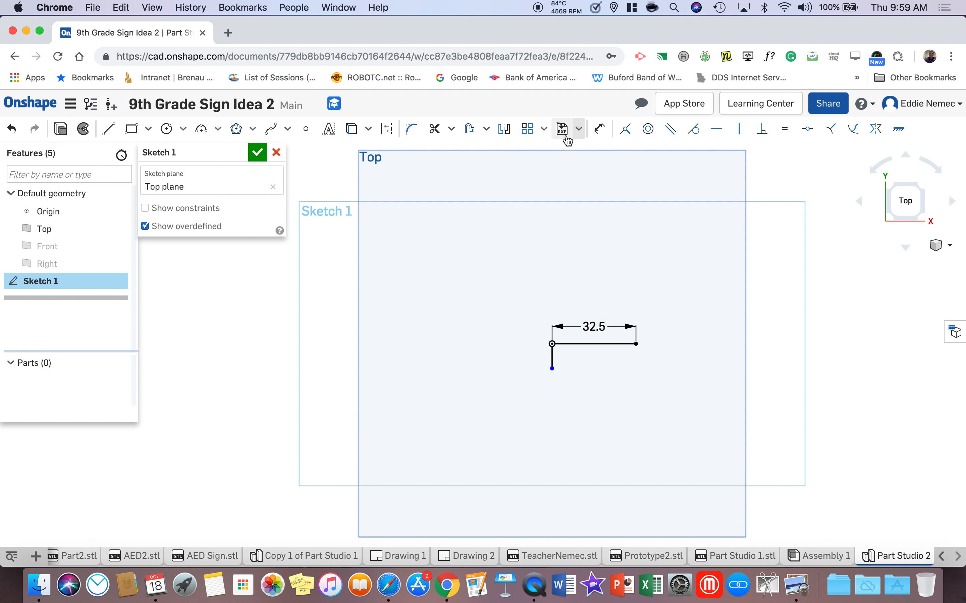
# - Mirror the 32.5 horizontal line about the short vertical line below the origin
pyautogui.click(504, 136)
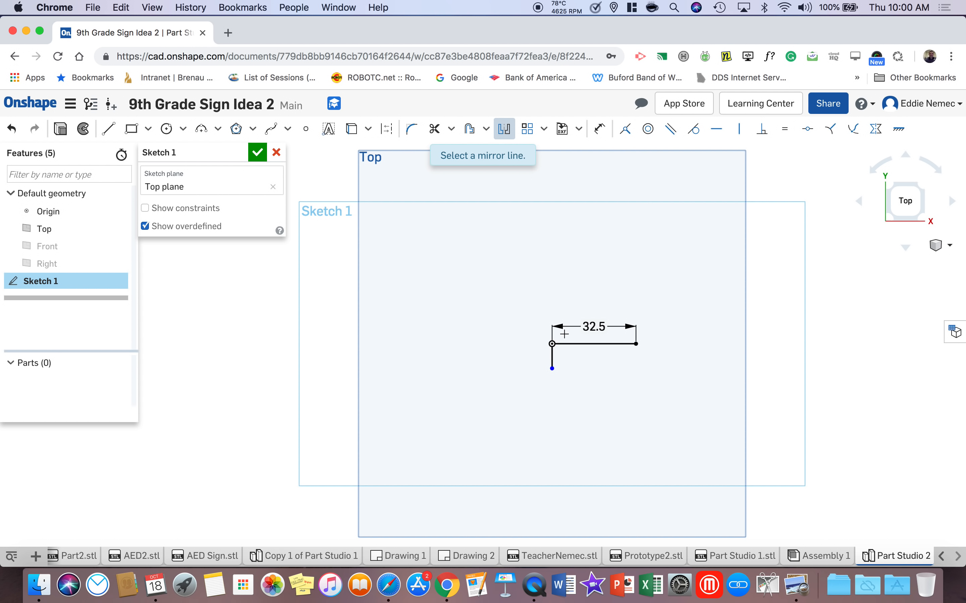
pyautogui.click(553, 353)
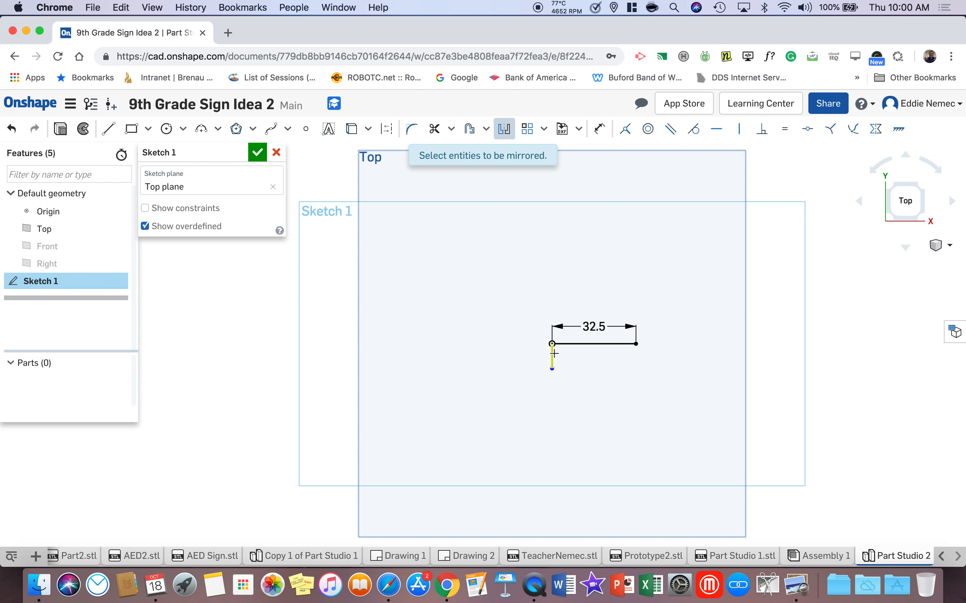
pyautogui.click(581, 345)
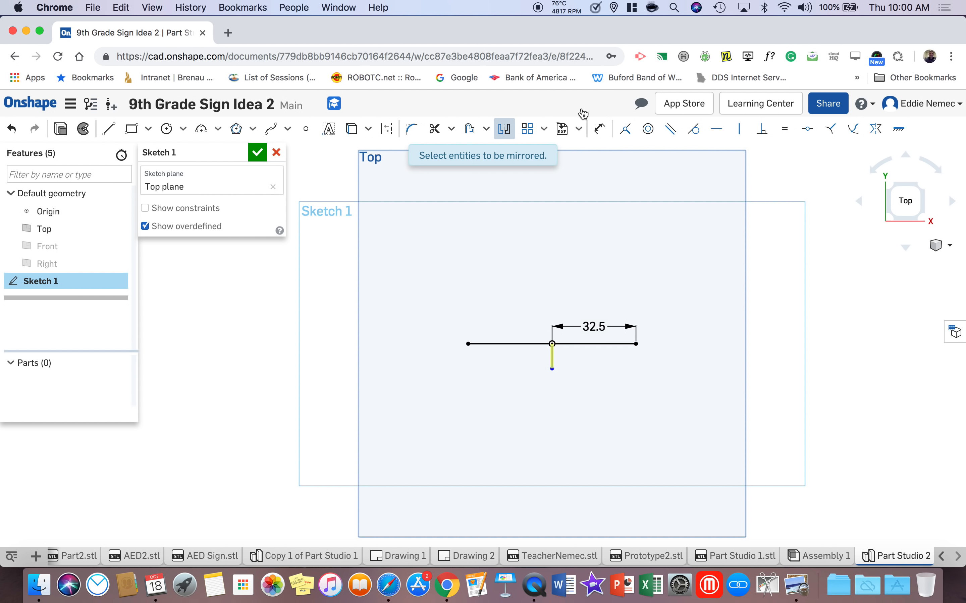
pyautogui.click(505, 130)
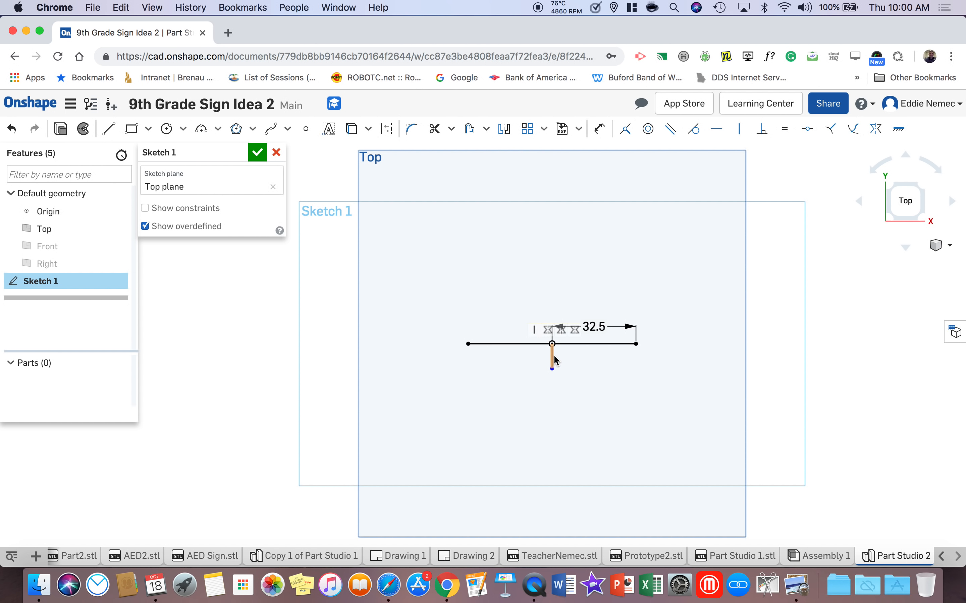
# - From the mirrored line's free end, draw a vertical line 10 long upward and a horizontal line 28.85 long back toward the centre
pyautogui.click(108, 129)
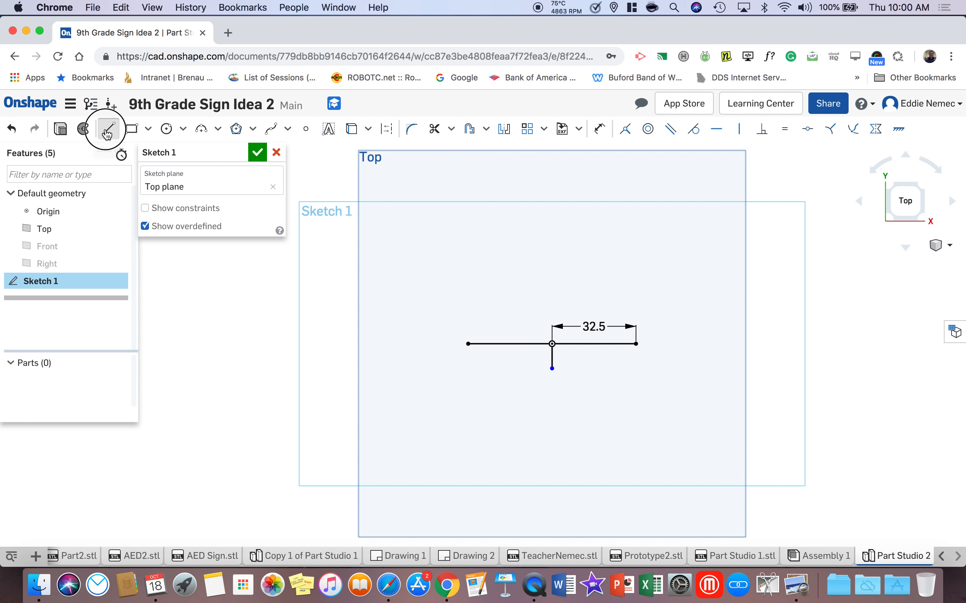
pyautogui.click(468, 344)
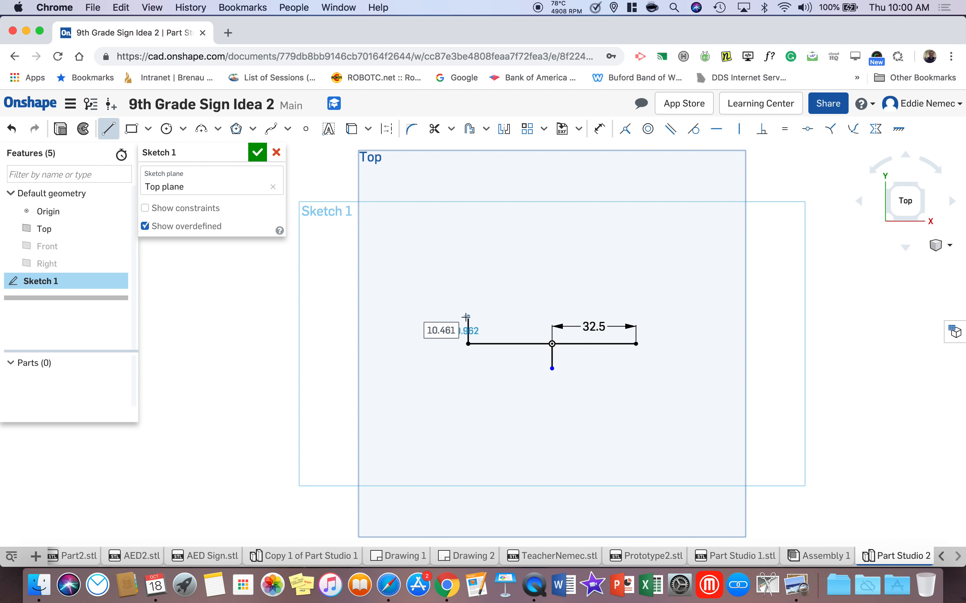
pyautogui.write('10')
pyautogui.press('Return')
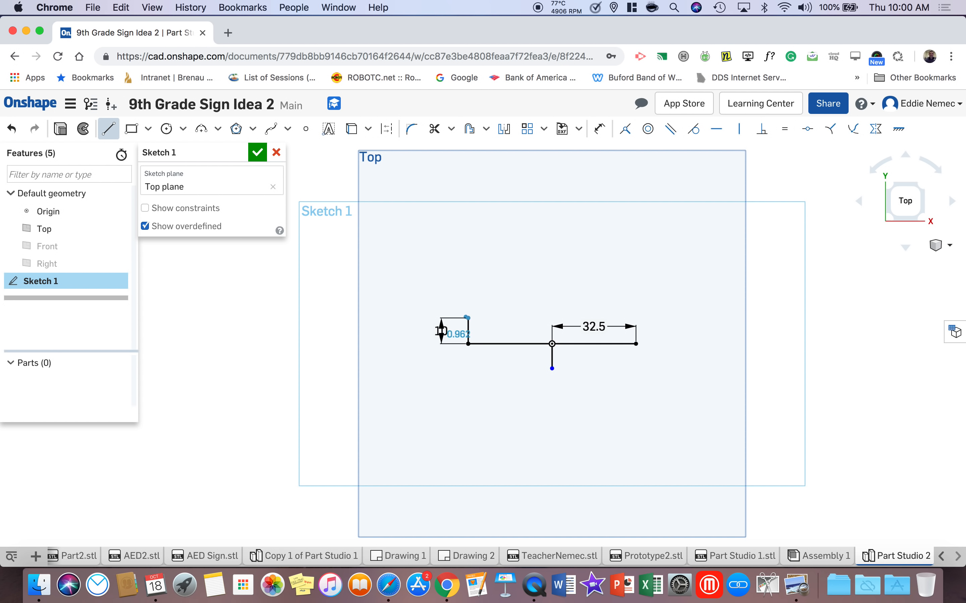
pyautogui.click(511, 318)
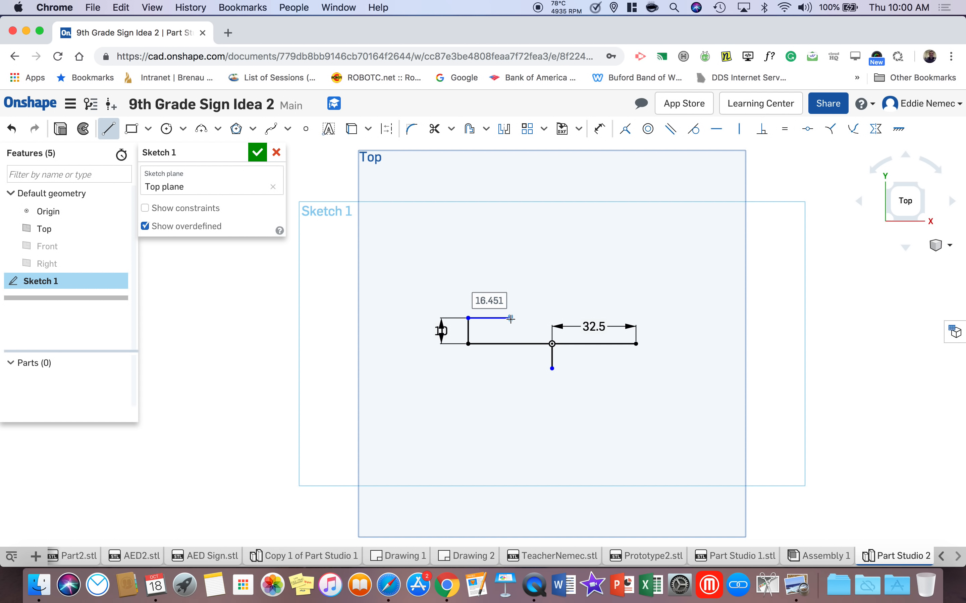
pyautogui.write('2')
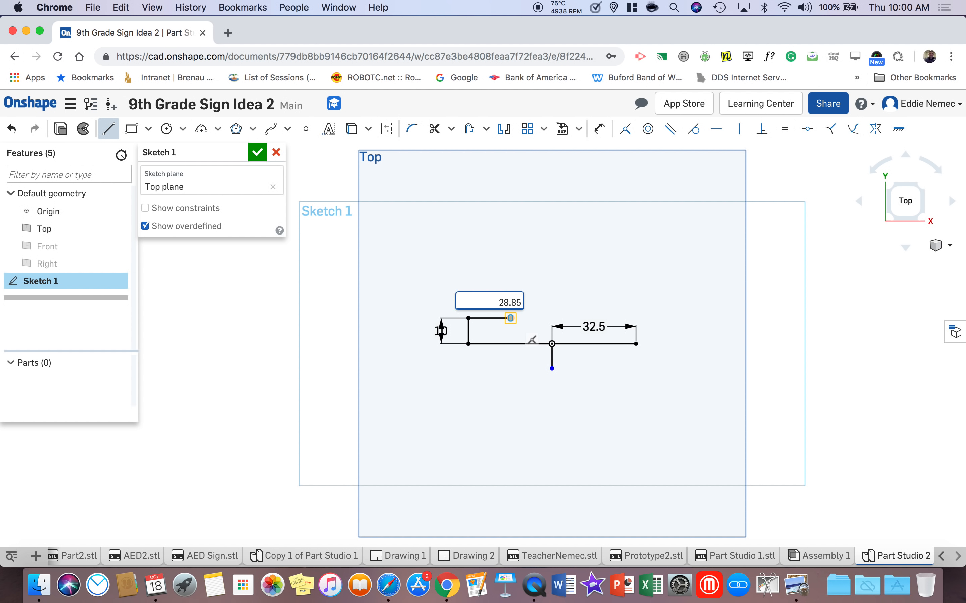
pyautogui.write('8.85')
pyautogui.press('Return')
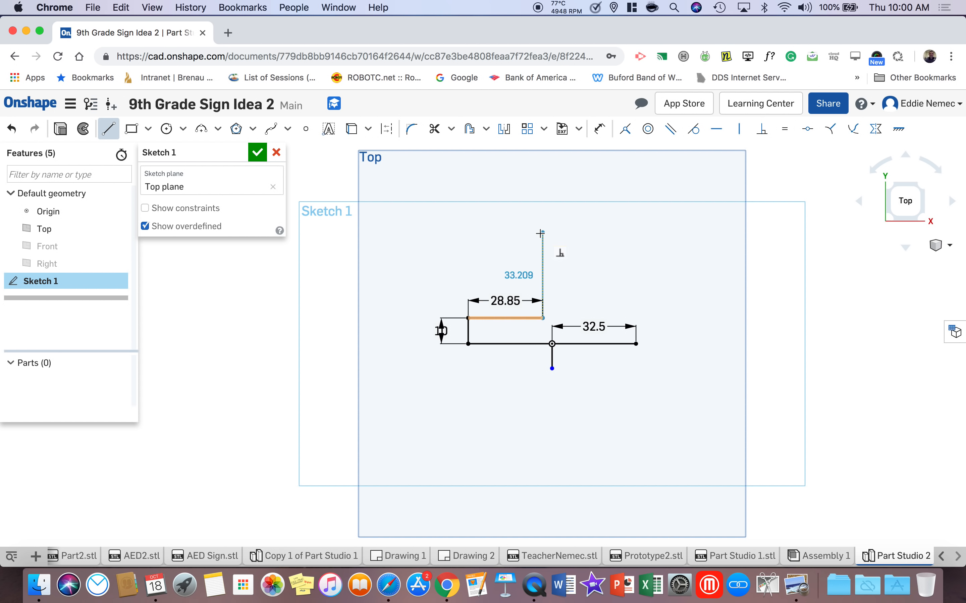
# - Continue the profile with a vertical line 35 long upward and a horizontal line 10.675 long away from the centre
pyautogui.click(542, 233)
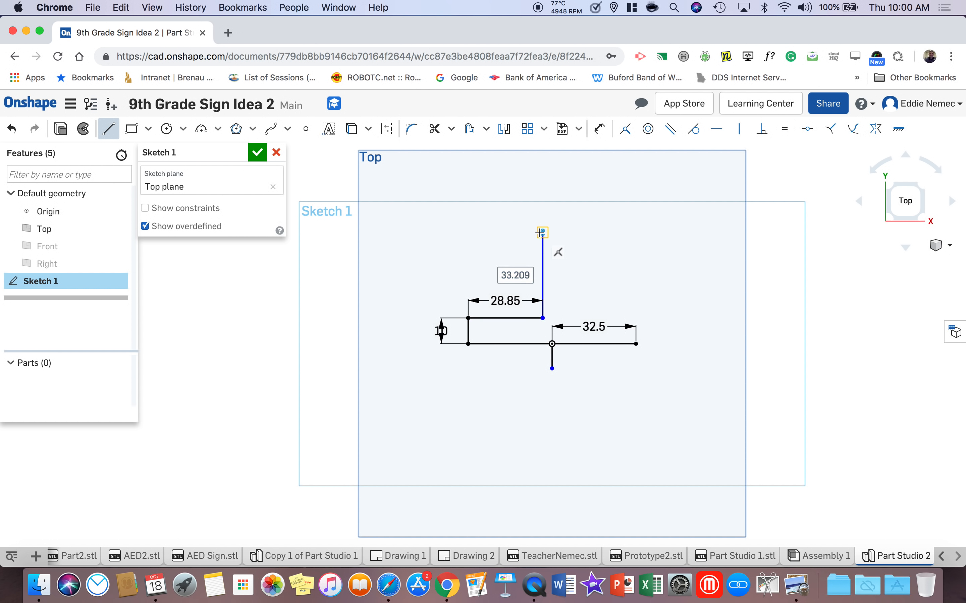
pyautogui.write('35')
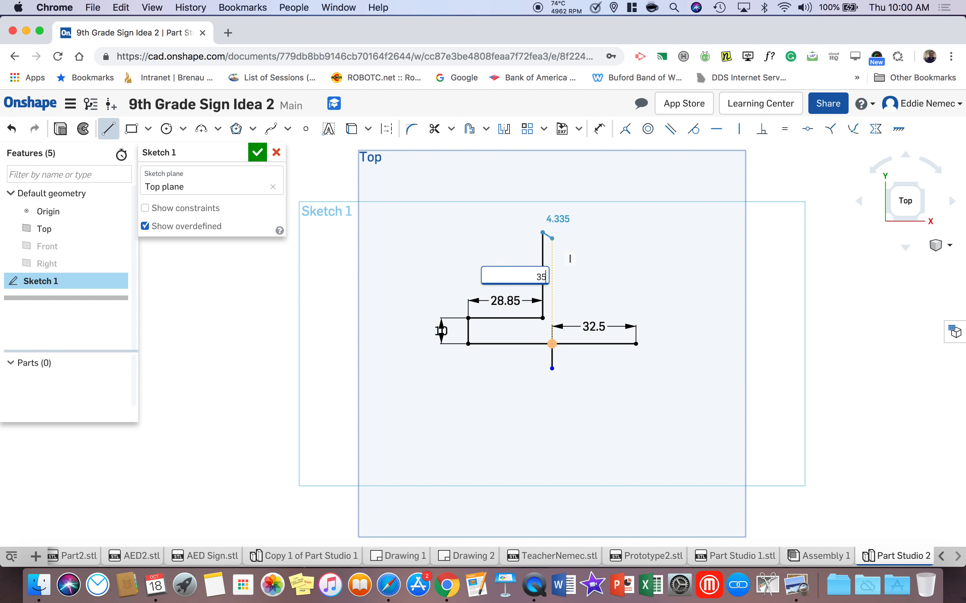
pyautogui.press('Return')
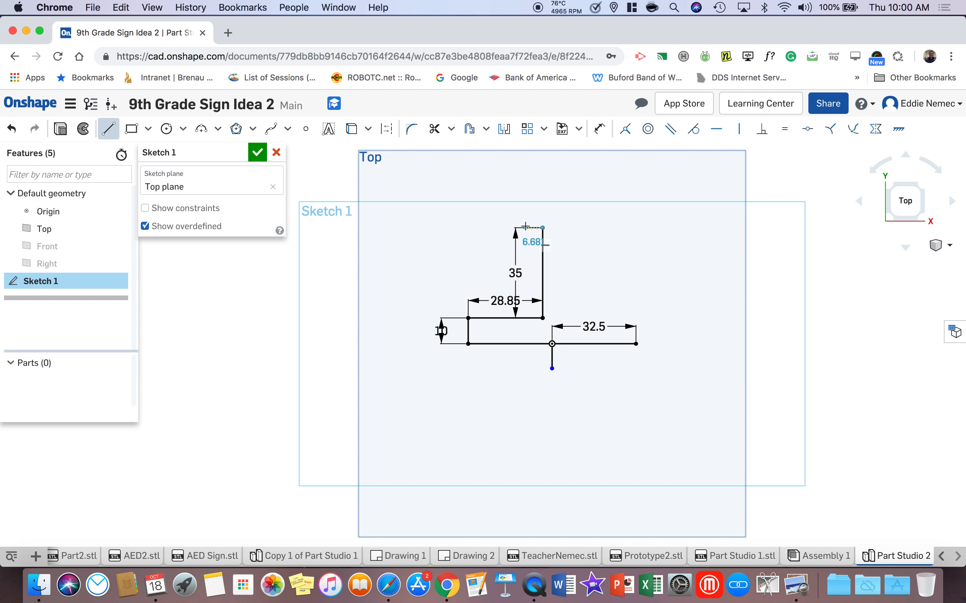
pyautogui.click(499, 228)
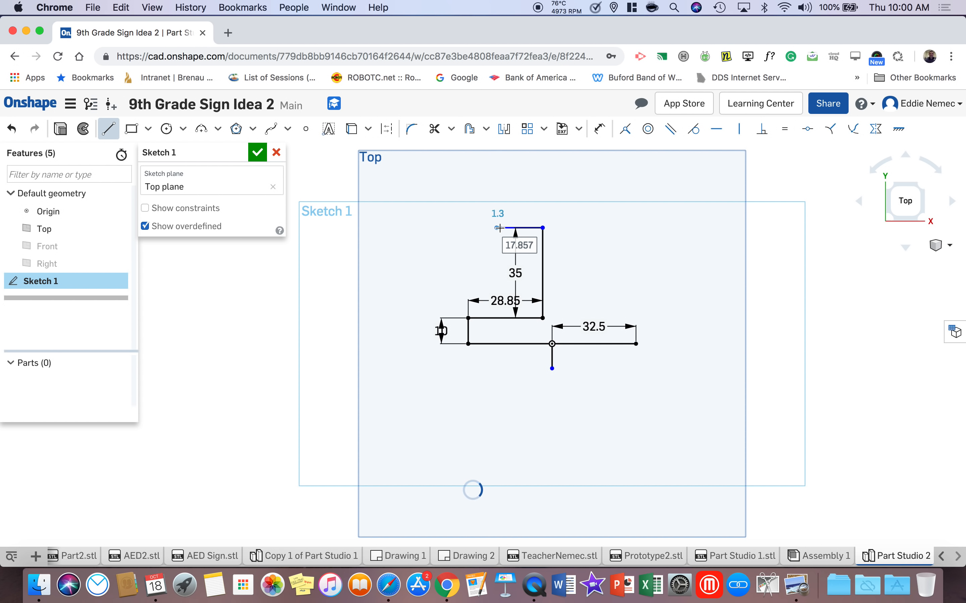
pyautogui.write('10')
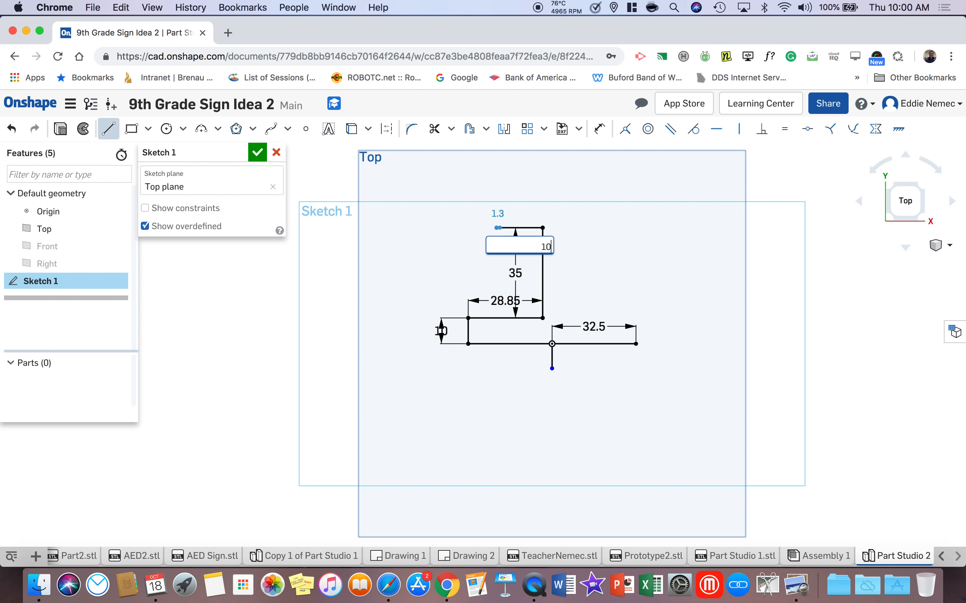
pyautogui.write('.675')
pyautogui.press('Return')
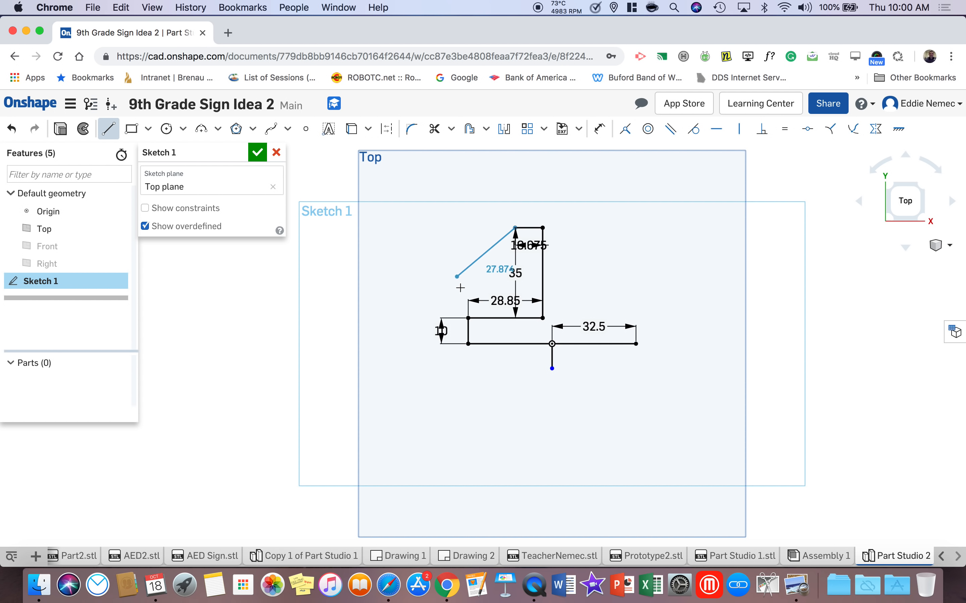
# - Close the upright's outline with a slanted line about 39.4 long from the top edge's outer end to the outer end of the 28.85 line
pyautogui.click(466, 317)
pyautogui.scroll(-3, 599, 284)
pyautogui.scroll(5, 559, 303)
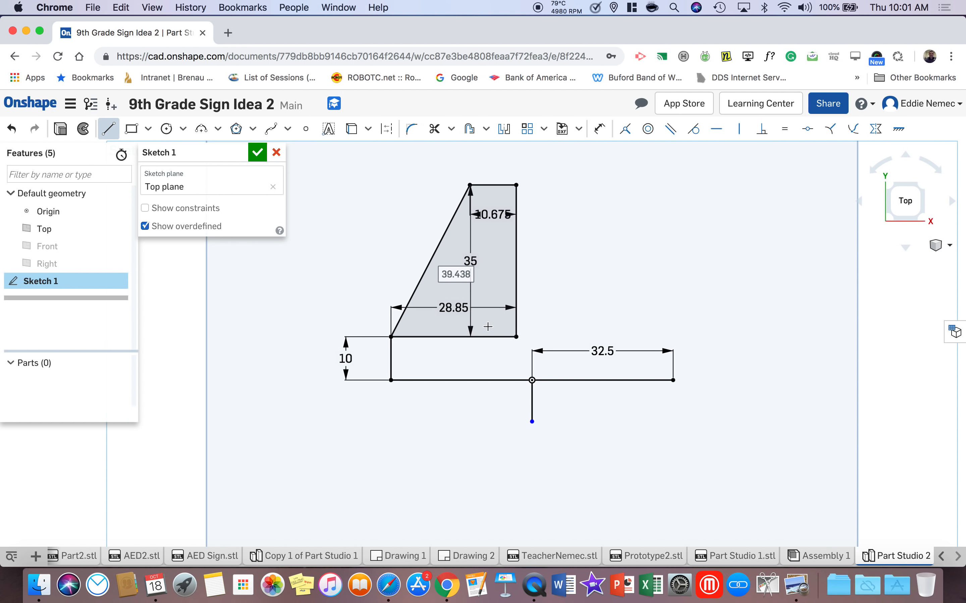
pyautogui.rightClick(571, 274)
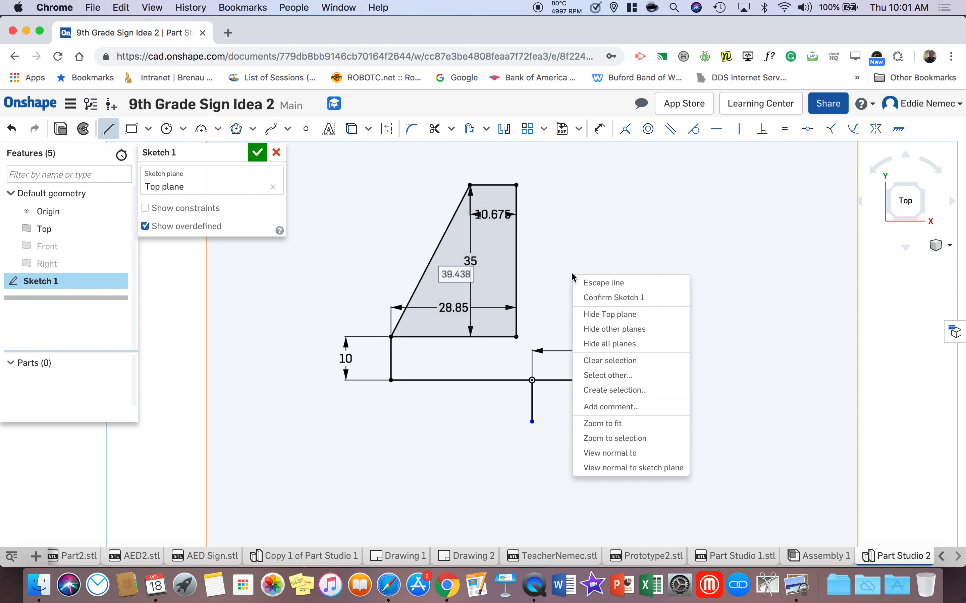
pyautogui.click(590, 281)
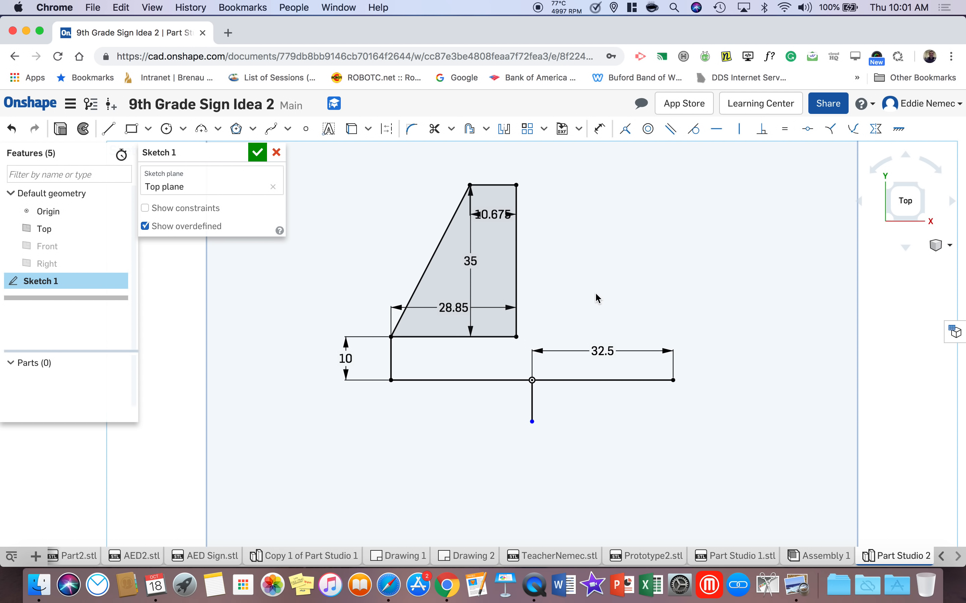
# - Mirror the 10 long base side and the upright's slanted, top, inner and bottom lines about the short vertical line below the origin
pyautogui.click(506, 134)
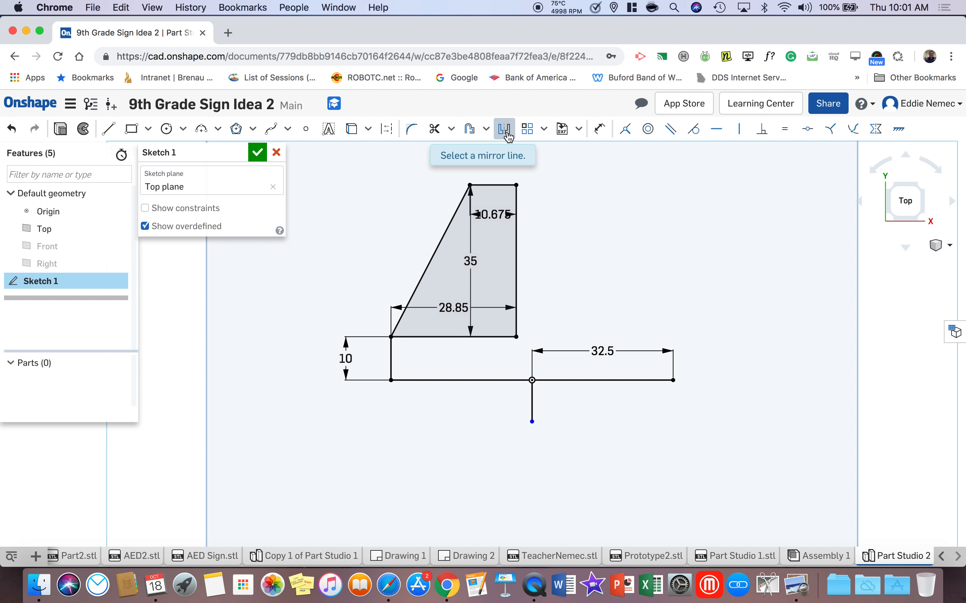
pyautogui.click(532, 406)
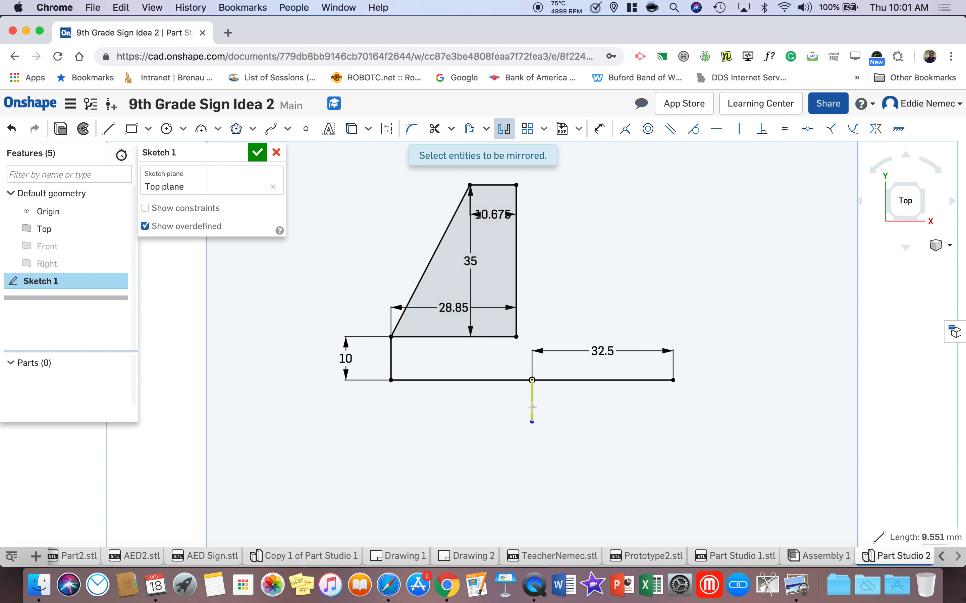
pyautogui.click(391, 351)
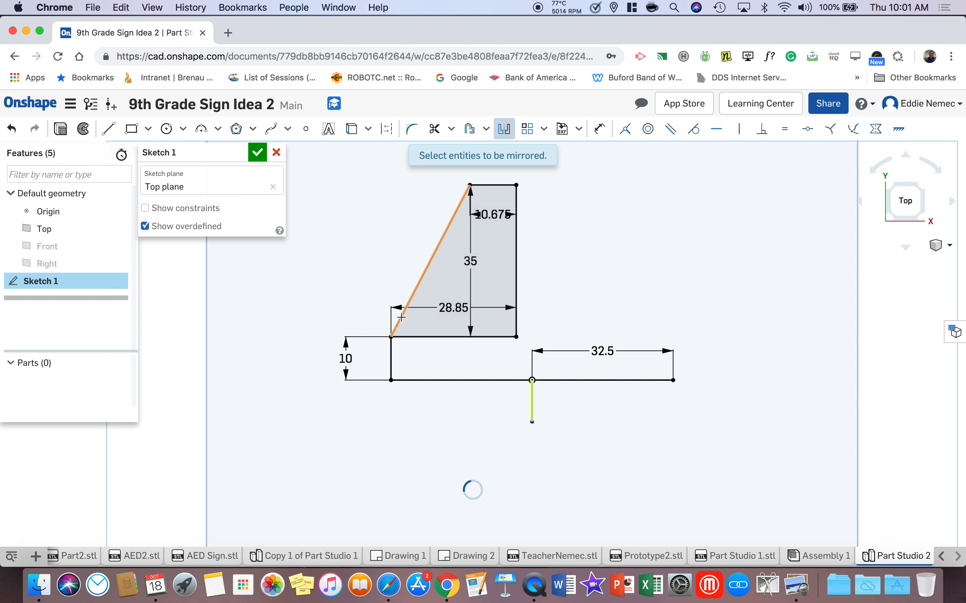
pyautogui.click(473, 188)
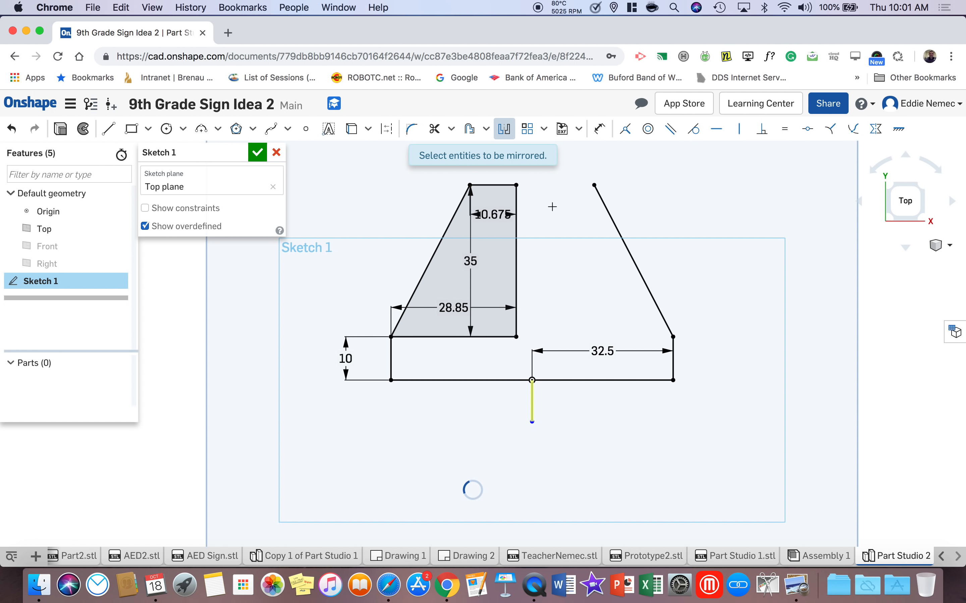
pyautogui.click(517, 214)
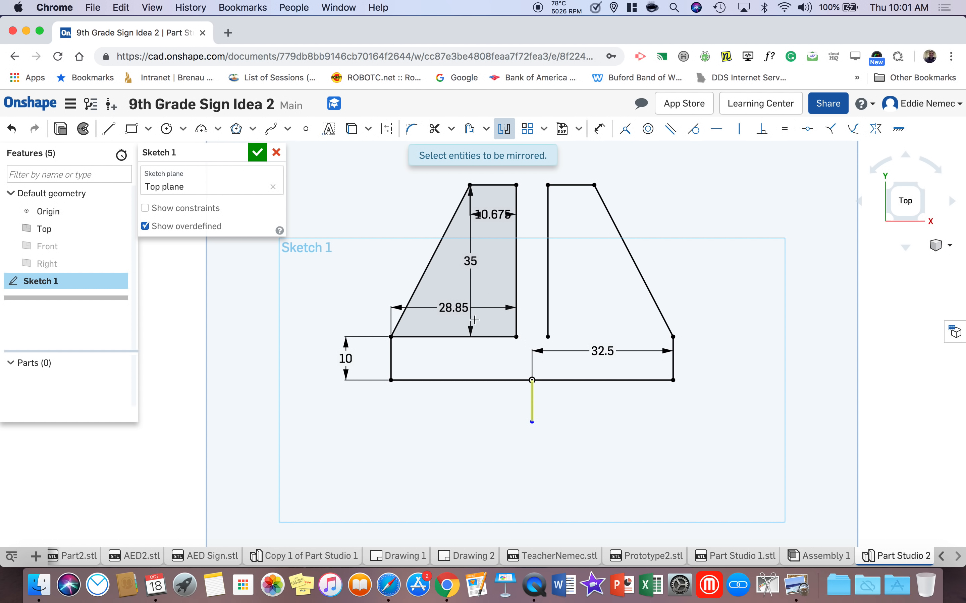
pyautogui.click(483, 337)
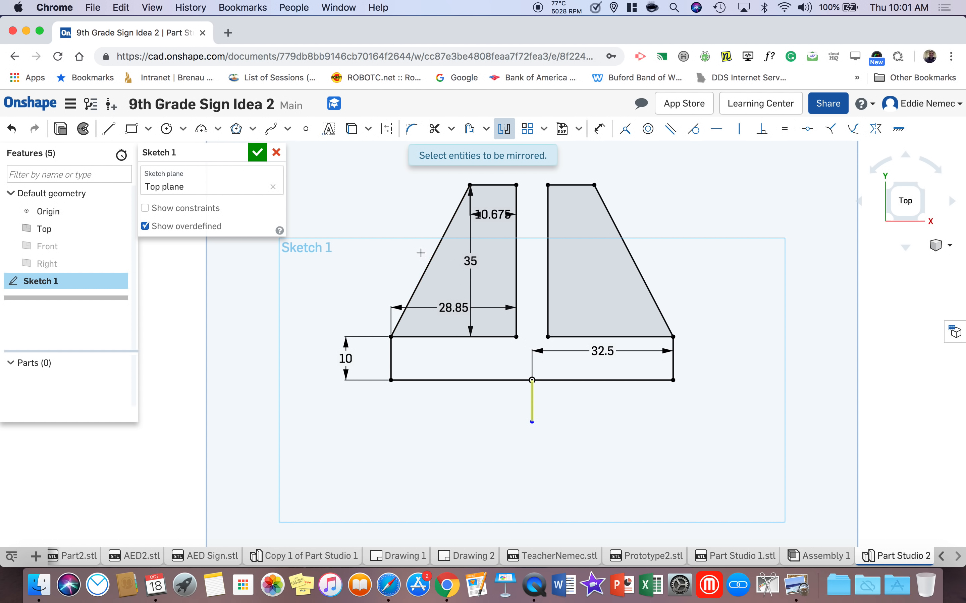
# - Draw a horizontal line about 7.3 long joining the lower inner corners of the two uprights
pyautogui.click(106, 131)
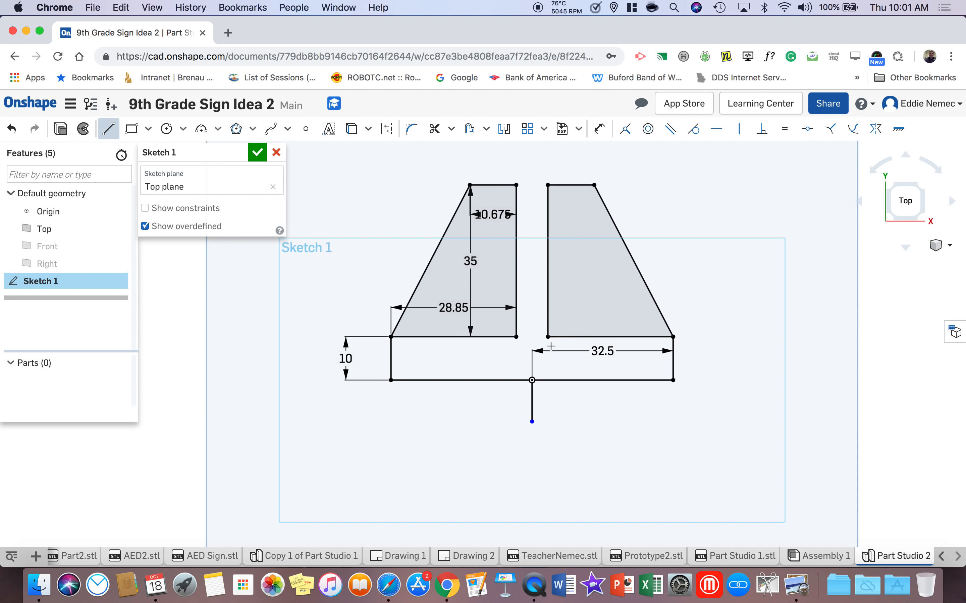
pyautogui.moveTo(516, 336); pyautogui.dragTo(547, 337)
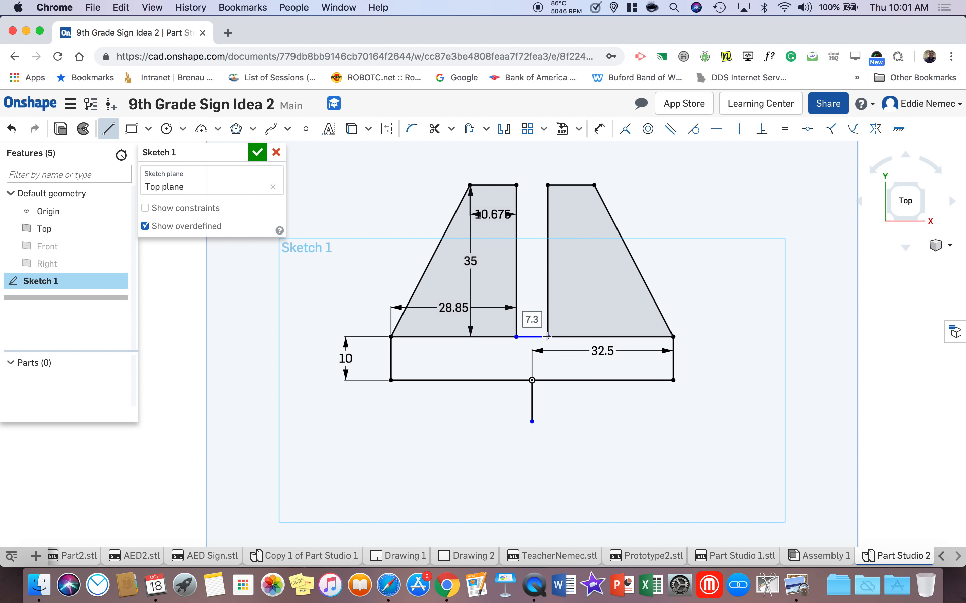
pyautogui.rightClick(705, 233)
pyautogui.click(735, 246)
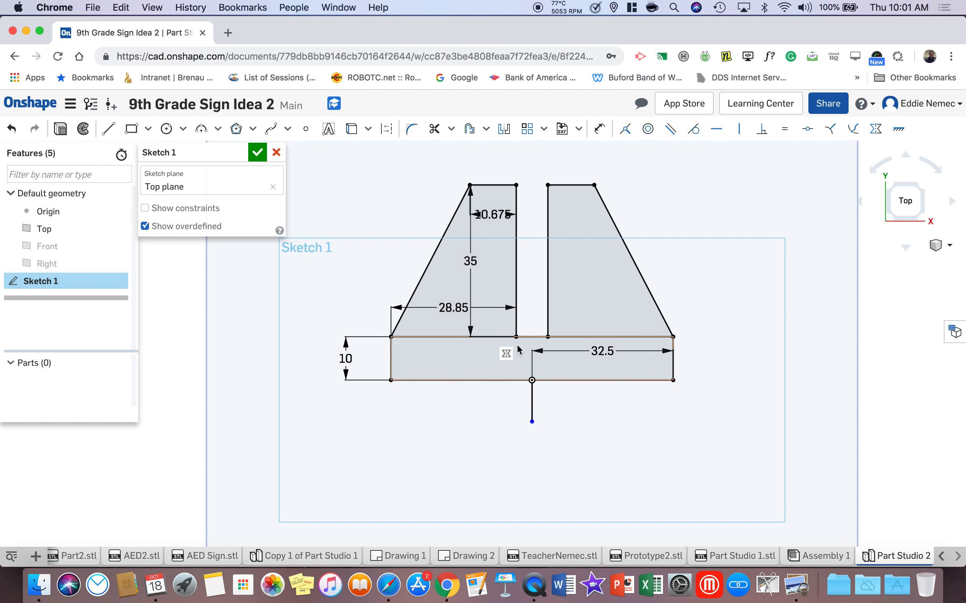
# - Trim the two horizontal lines between the uprights and the base, and the short vertical line below the origin
pyautogui.click(435, 128)
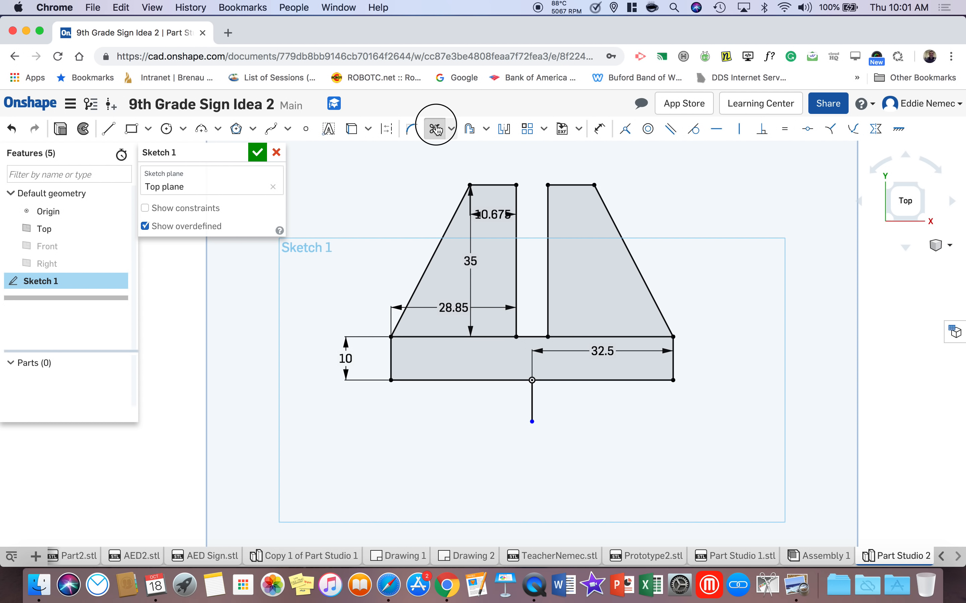
pyautogui.click(456, 337)
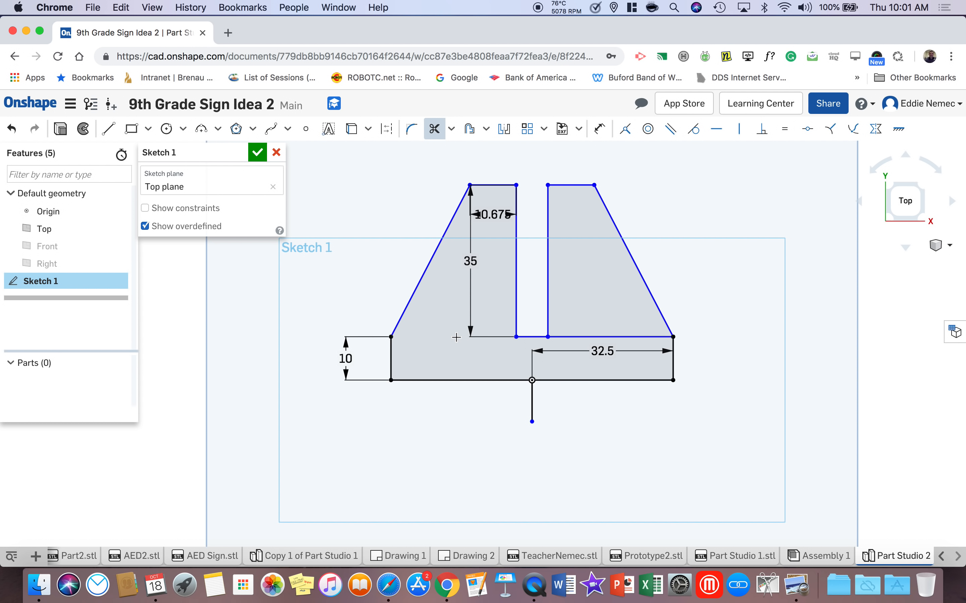
pyautogui.click(575, 337)
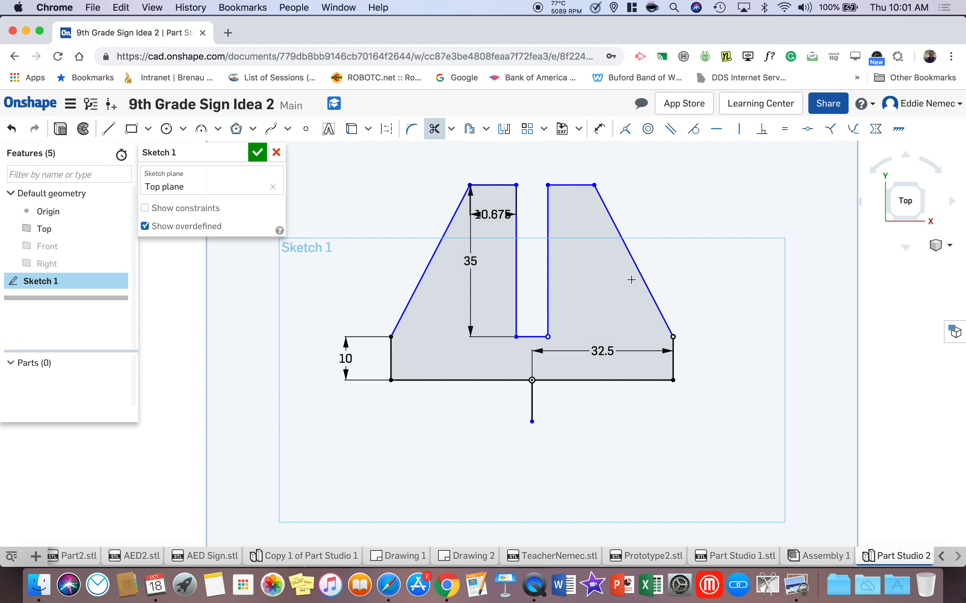
pyautogui.click(533, 398)
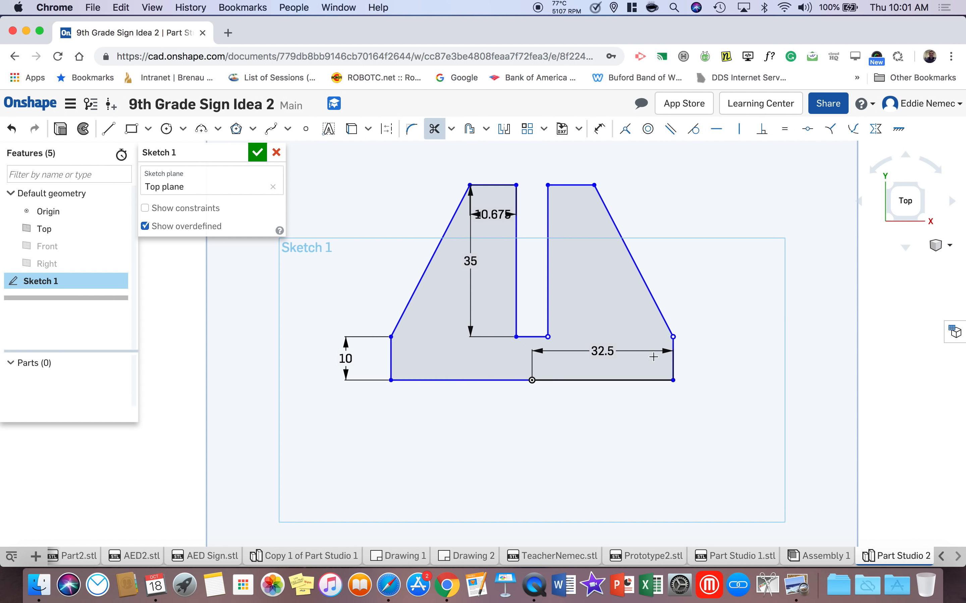
pyautogui.rightClick(652, 222)
pyautogui.click(690, 243)
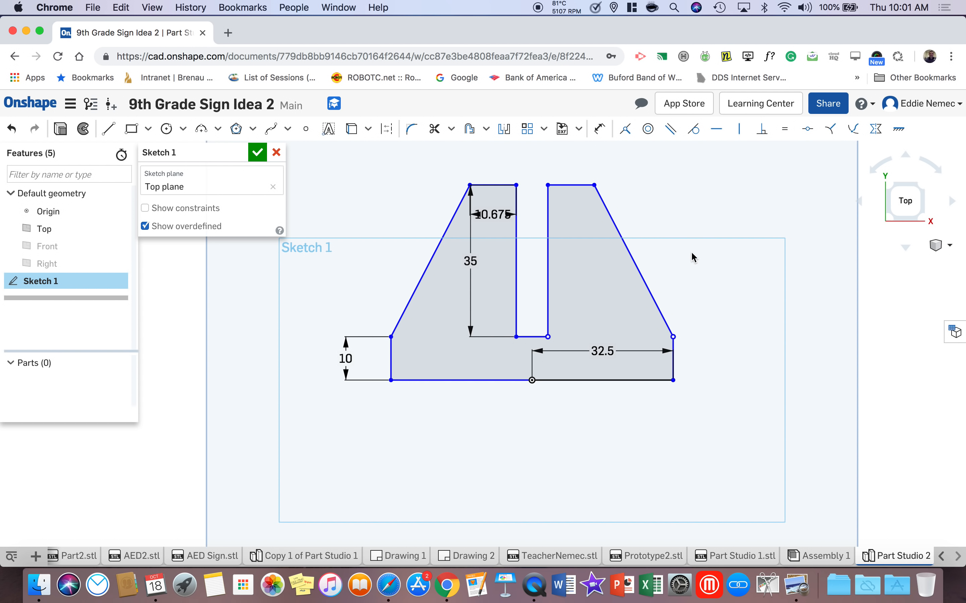
# - Extrude the slotted sketch profile to a depth of 125 mm
pyautogui.click(61, 129)
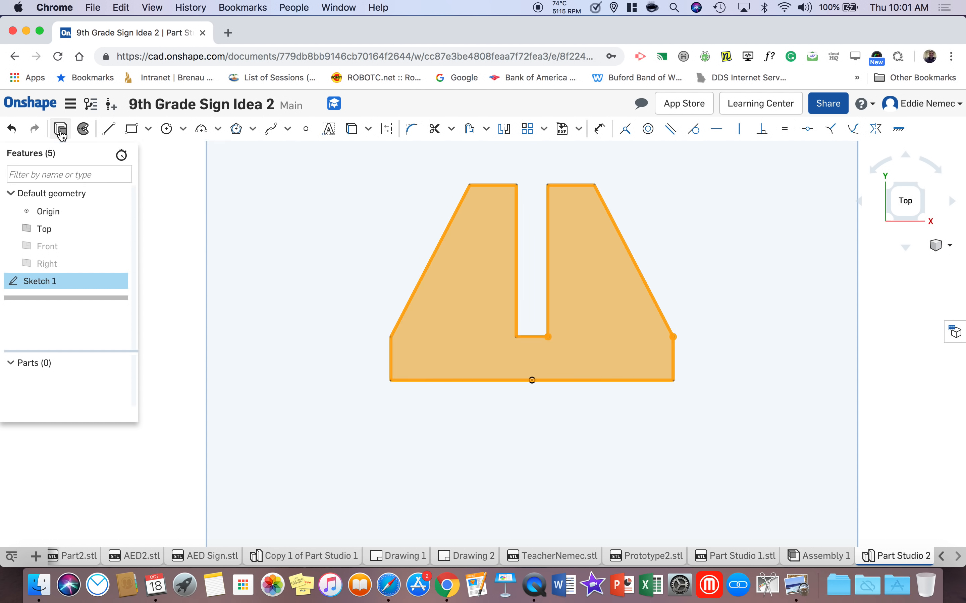
pyautogui.click(252, 261)
pyautogui.write('125')
pyautogui.click(257, 153)
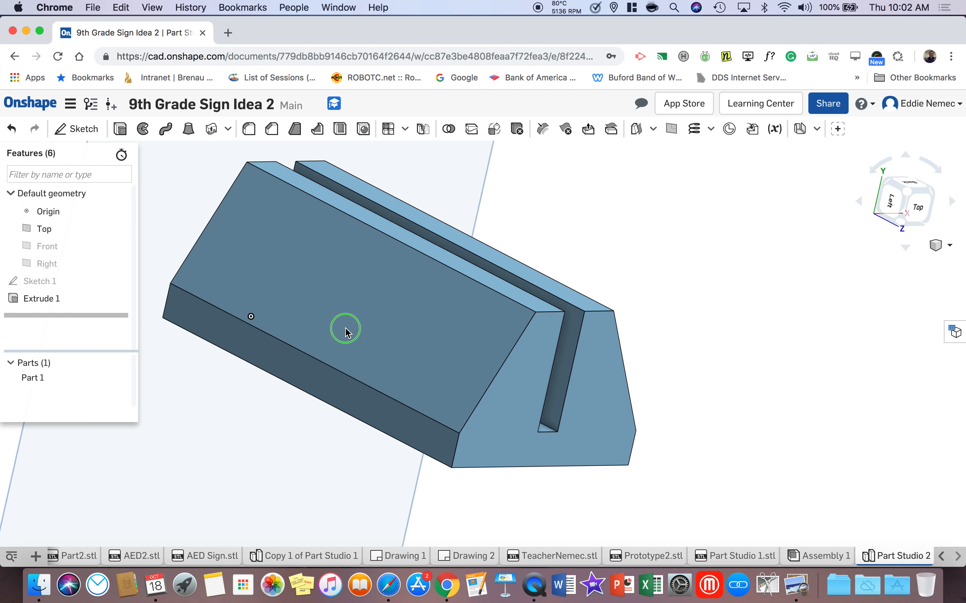